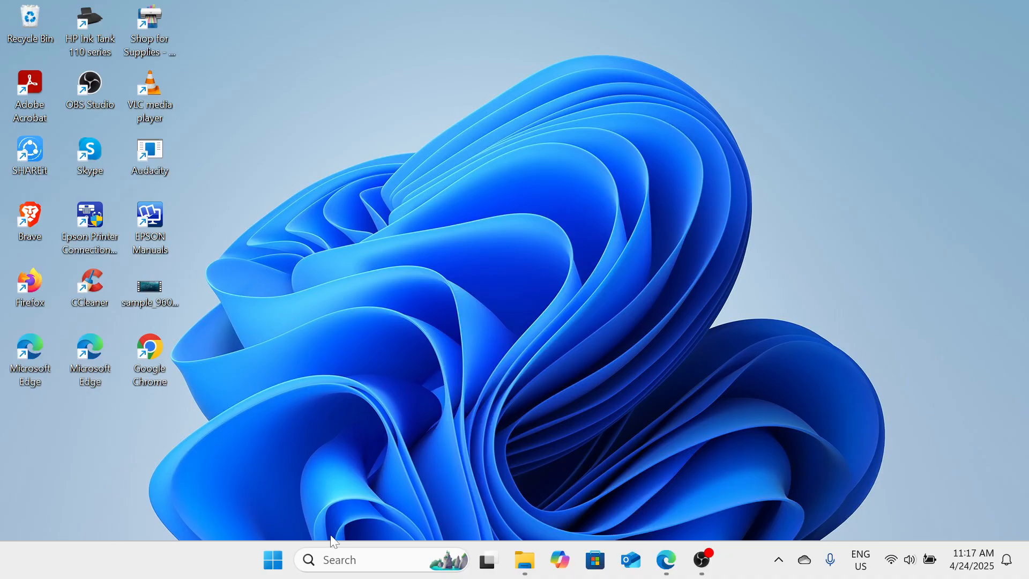
Open the system Troubleshoot settings, view the list of other troubleshooters, and close Settings
{"action": "left_click", "coordinate": [352, 561]}
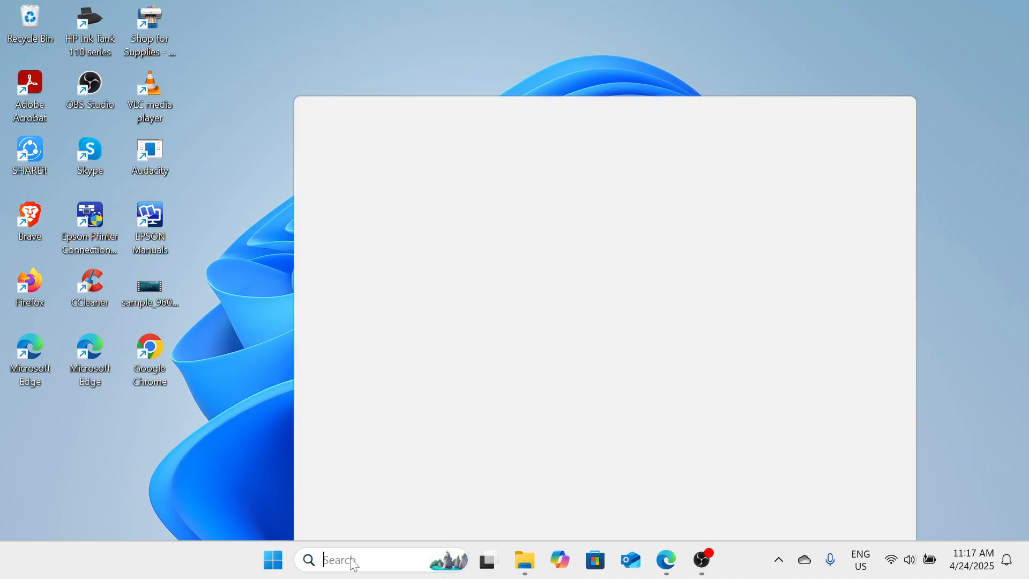
{"action": "type", "text": "TRO"}
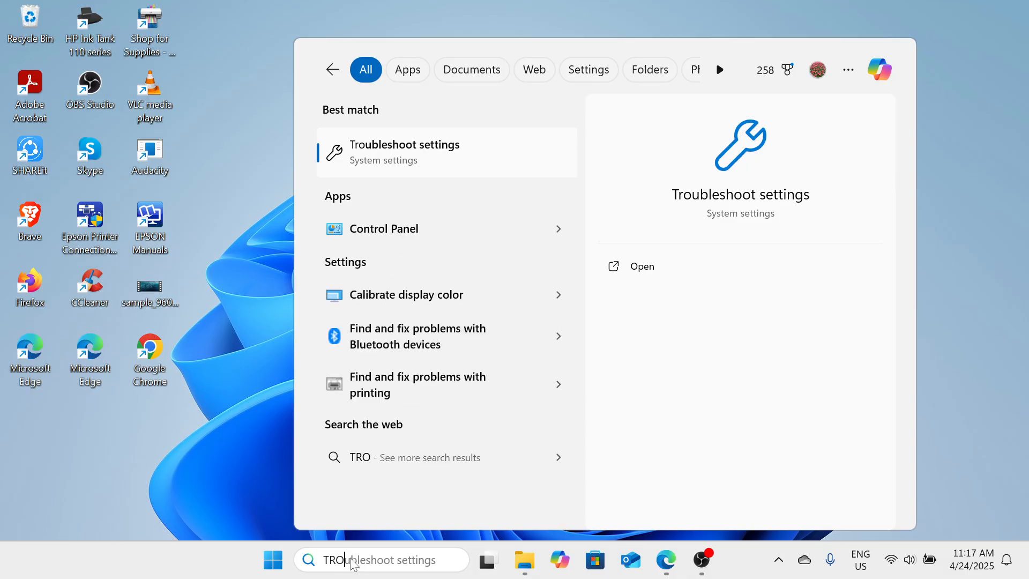
{"action": "type", "text": "UBLE"}
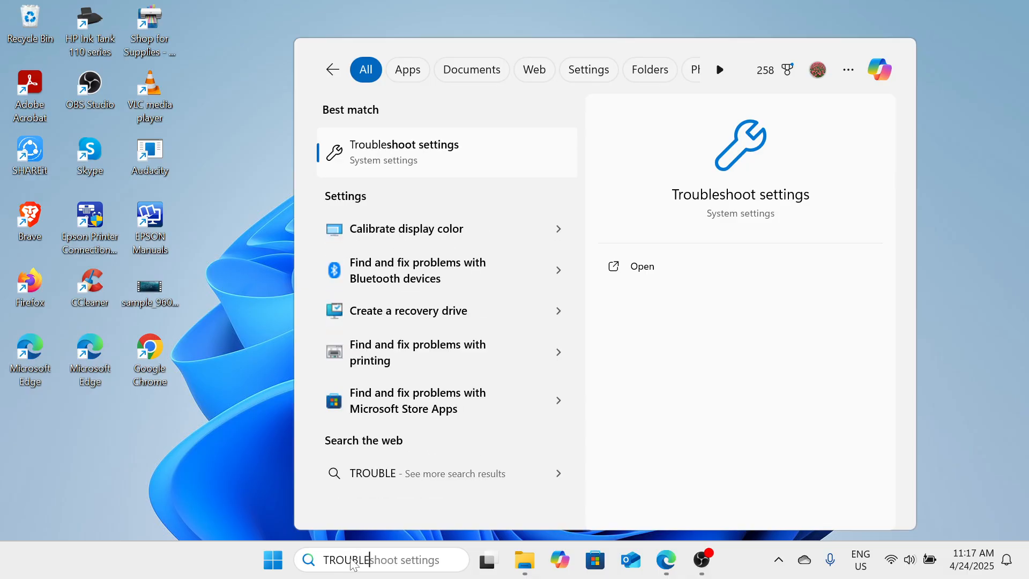
{"action": "left_click", "coordinate": [484, 167]}
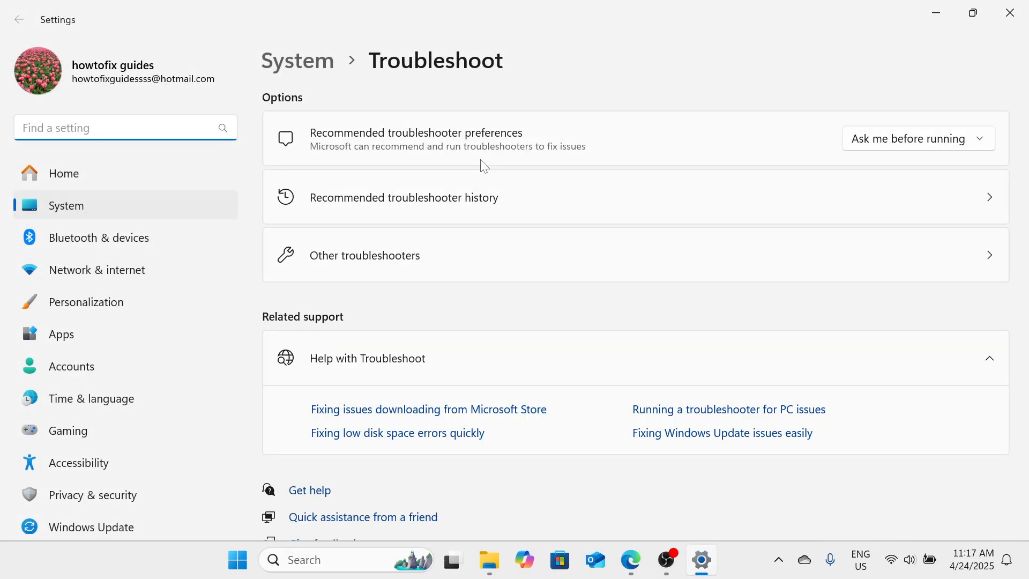
{"action": "left_click", "coordinate": [460, 259]}
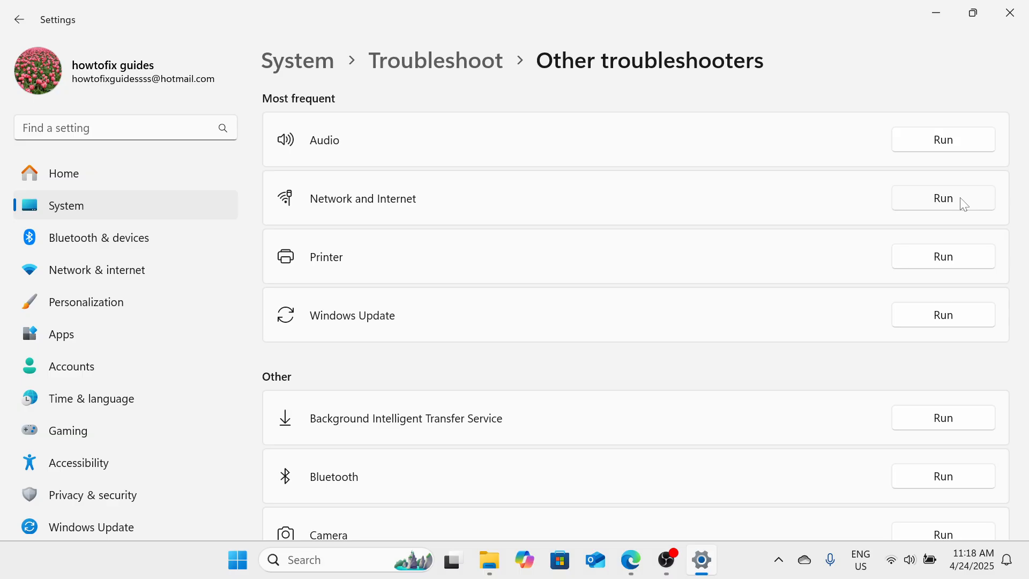
{"action": "left_click", "coordinate": [1025, 7]}
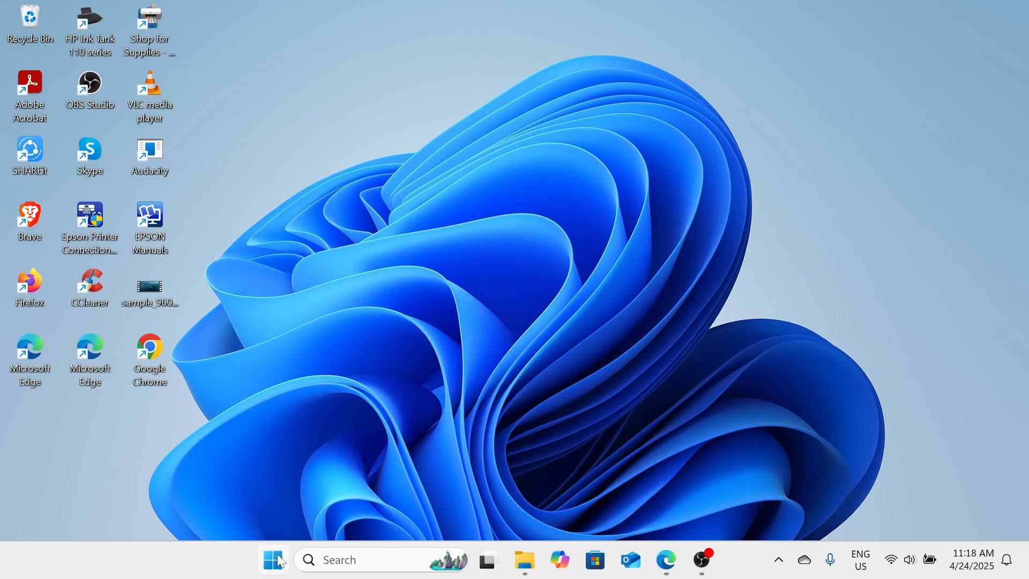
Open Device Manager in a maximized window and expand the Network adapters category
{"action": "right_click", "coordinate": [279, 569]}
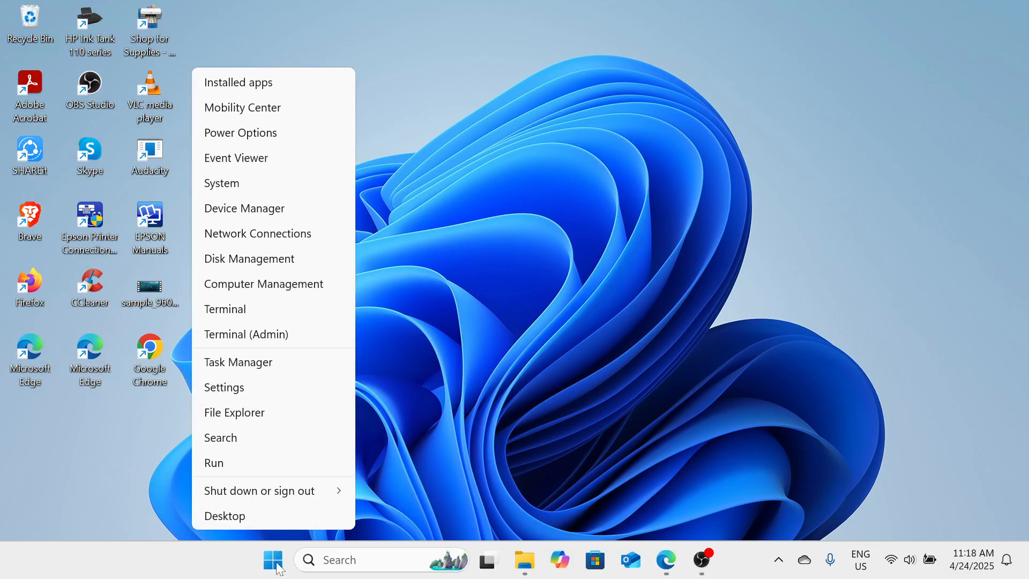
{"action": "left_click", "coordinate": [299, 209]}
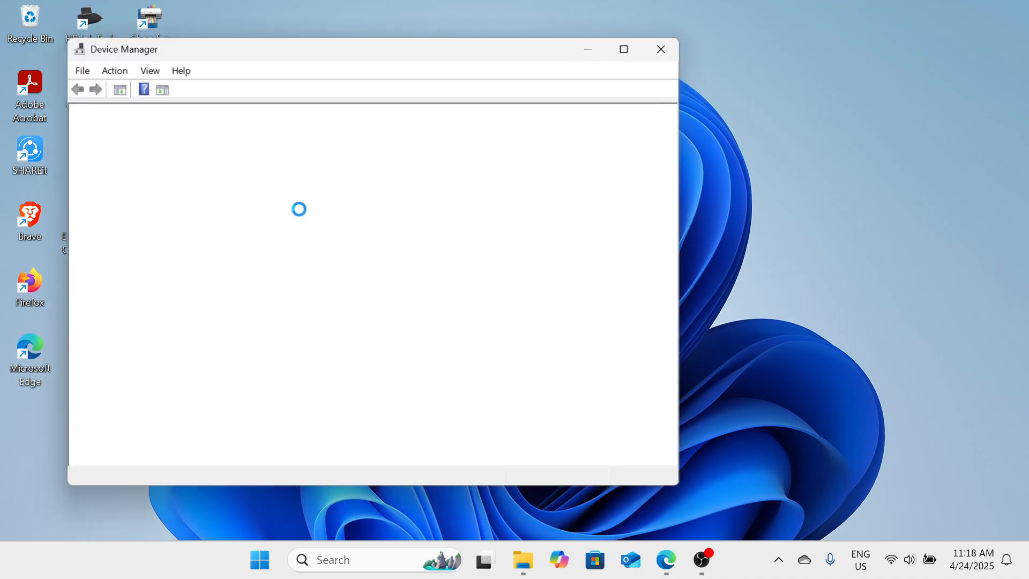
{"action": "left_click", "coordinate": [634, 47]}
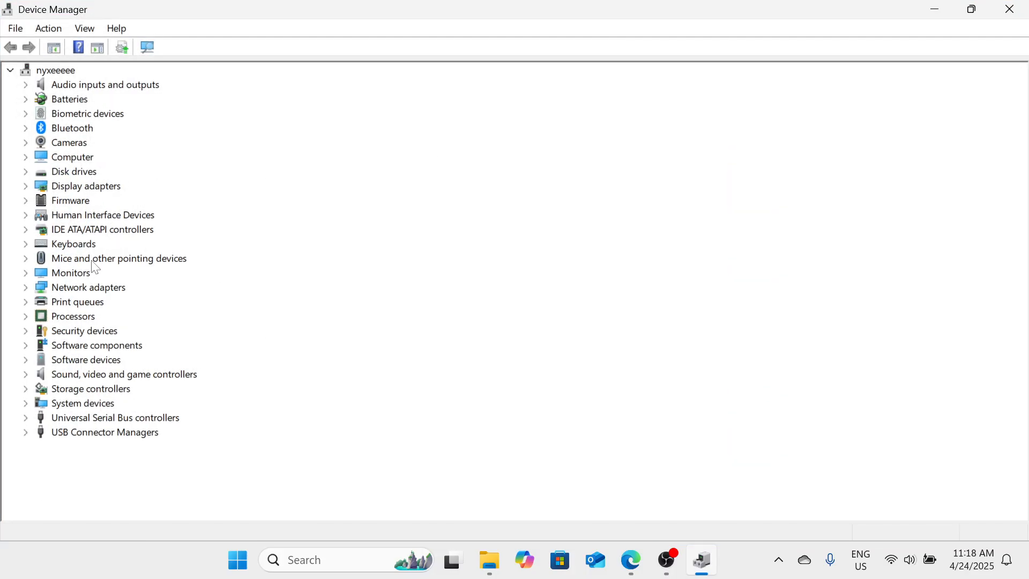
{"action": "double_click", "coordinate": [108, 290]}
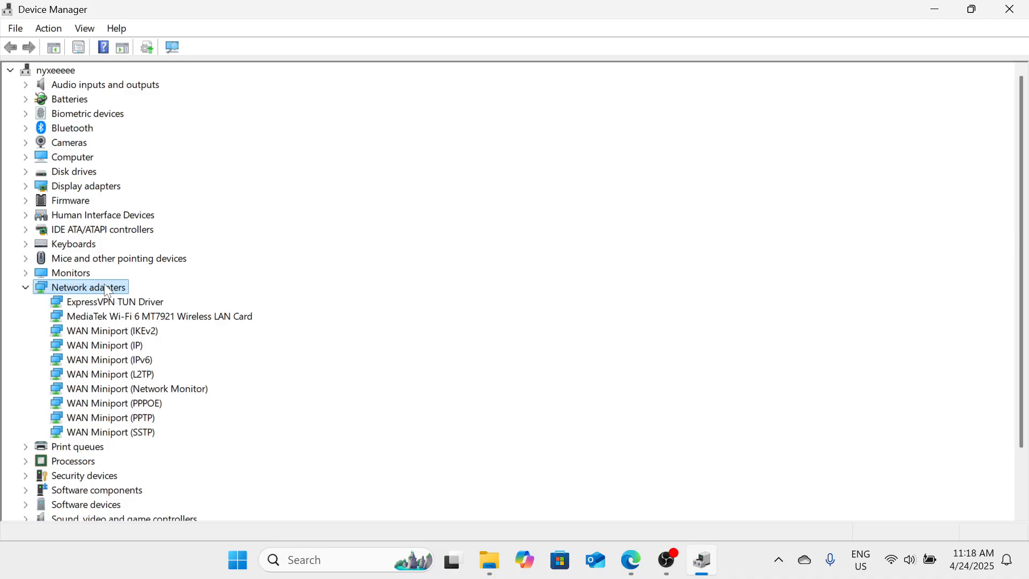
Run an automatic driver update search for the ExpressVPN TUN Driver network adapter
{"action": "right_click", "coordinate": [121, 301]}
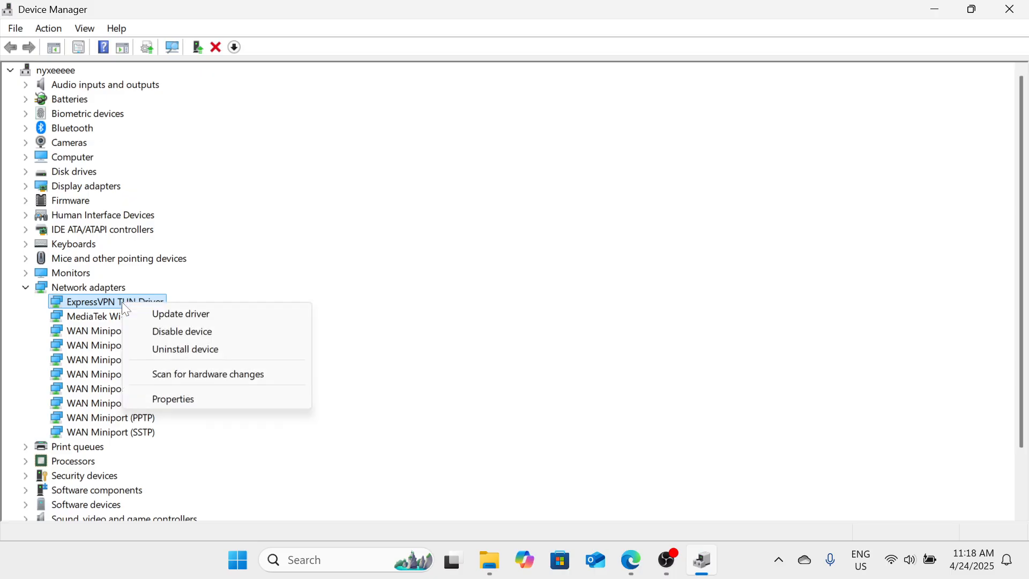
{"action": "left_click", "coordinate": [220, 321]}
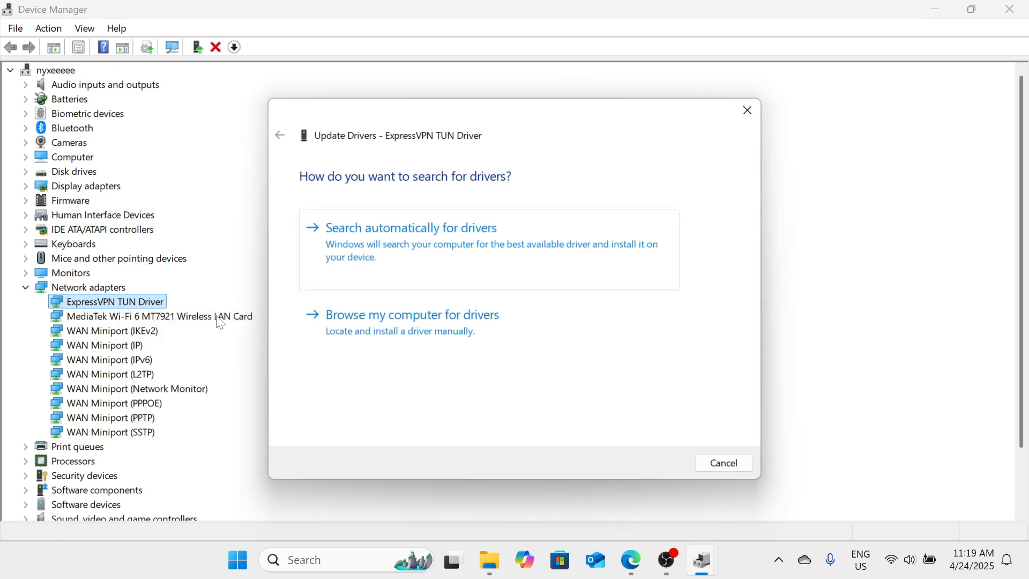
{"action": "left_click", "coordinate": [516, 253]}
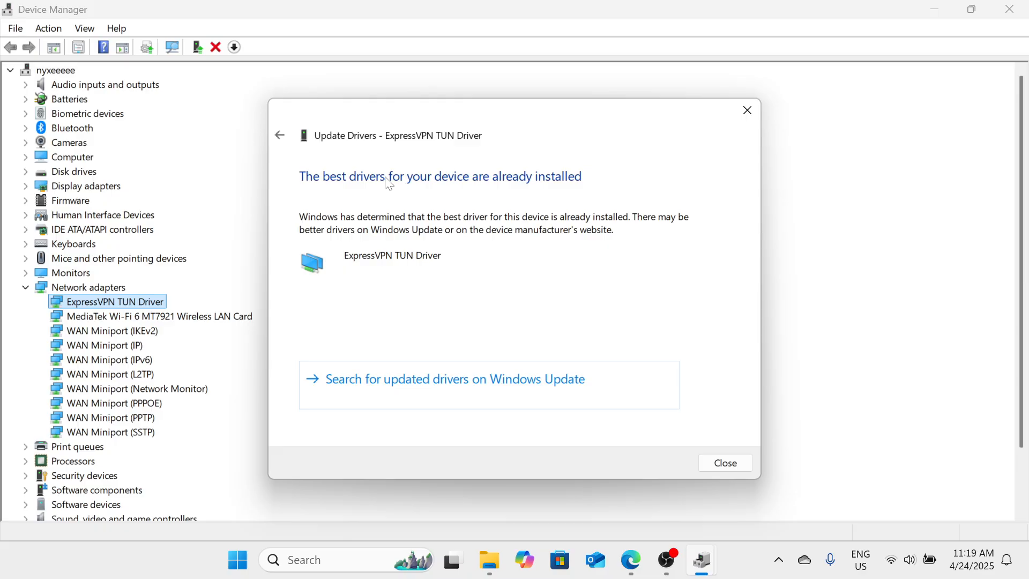
View the available drivers on the computer for the ExpressVPN TUN Driver, and close the update wizard without installing
{"action": "left_click", "coordinate": [280, 137]}
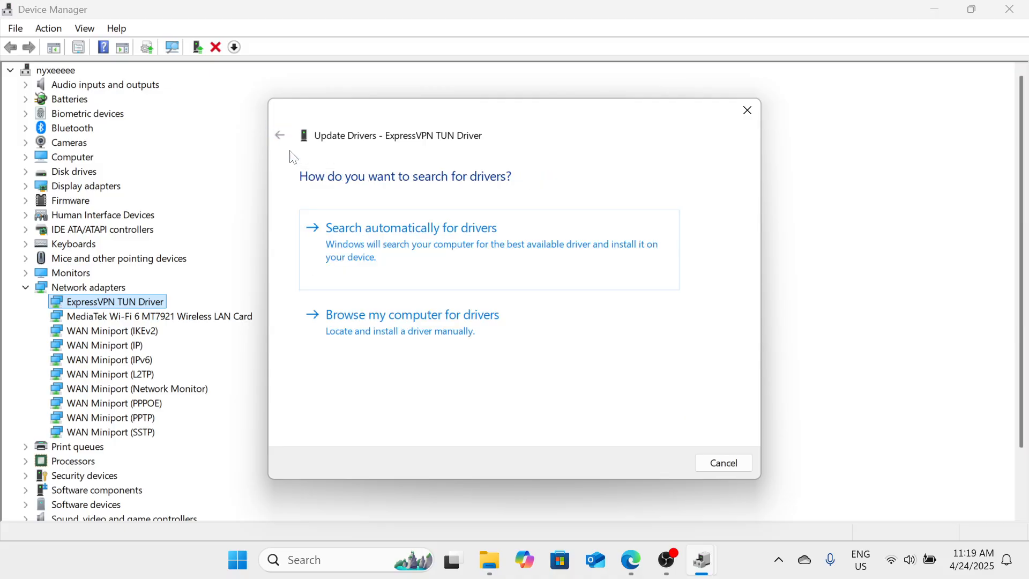
{"action": "left_click", "coordinate": [459, 331]}
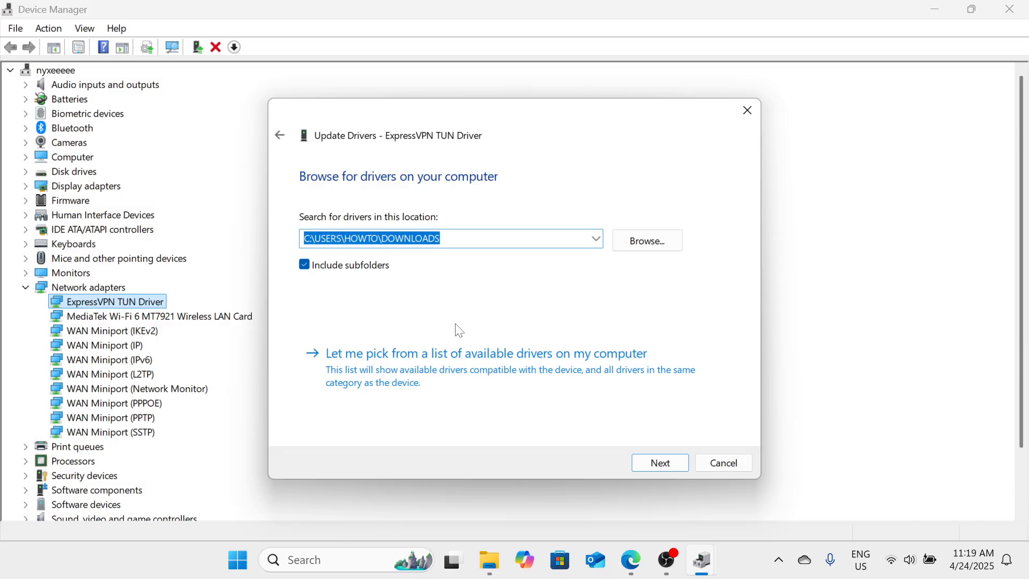
{"action": "left_click", "coordinate": [456, 380]}
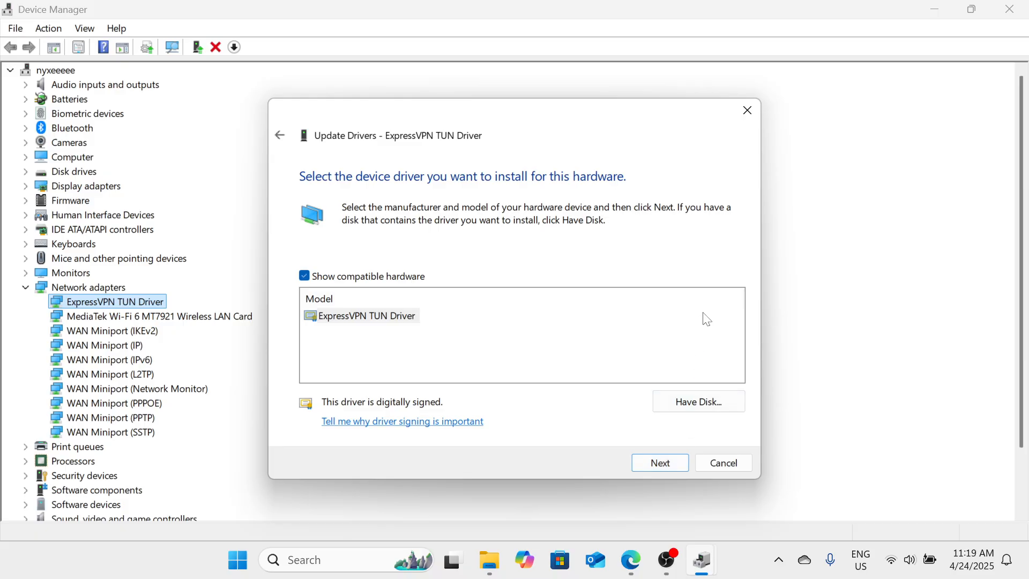
{"action": "left_click", "coordinate": [753, 119]}
Expand USB Connector Managers and run an automatic driver update search for the UCM-UCSI ACPI Device
{"action": "scroll", "coordinate": [155, 328], "scroll_direction": "down", "scroll_amount": 2}
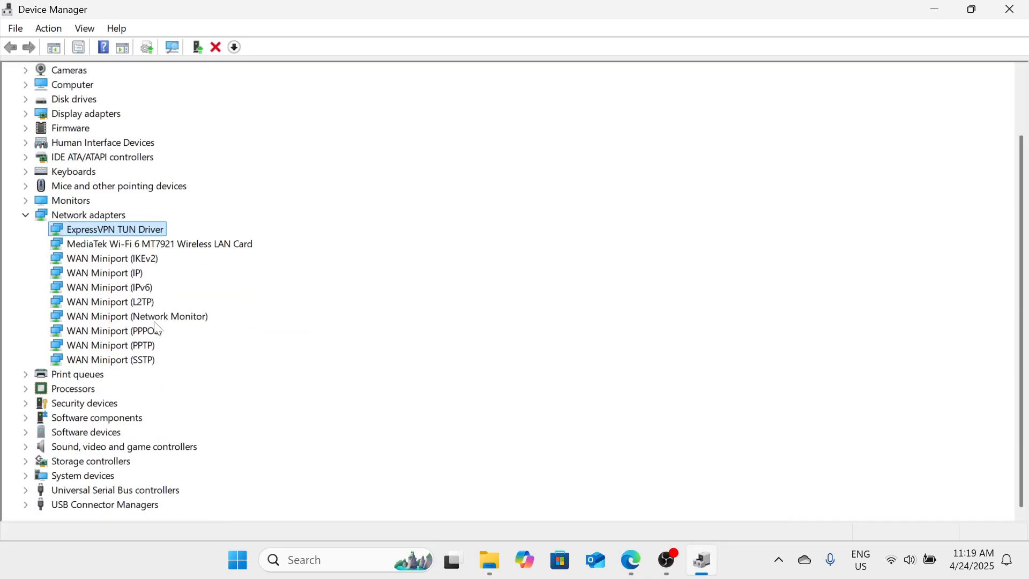
{"action": "double_click", "coordinate": [119, 506]}
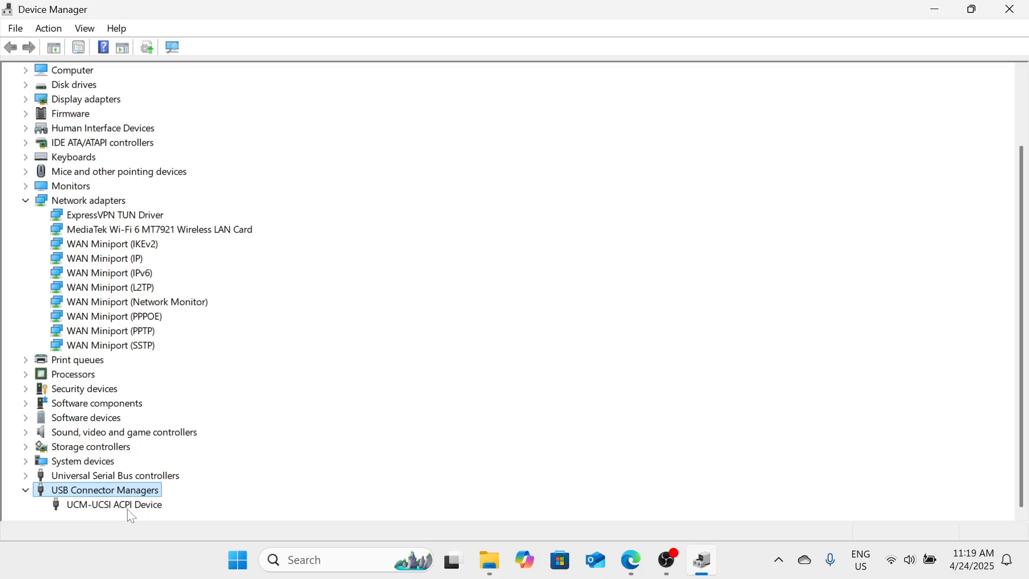
{"action": "right_click", "coordinate": [127, 509]}
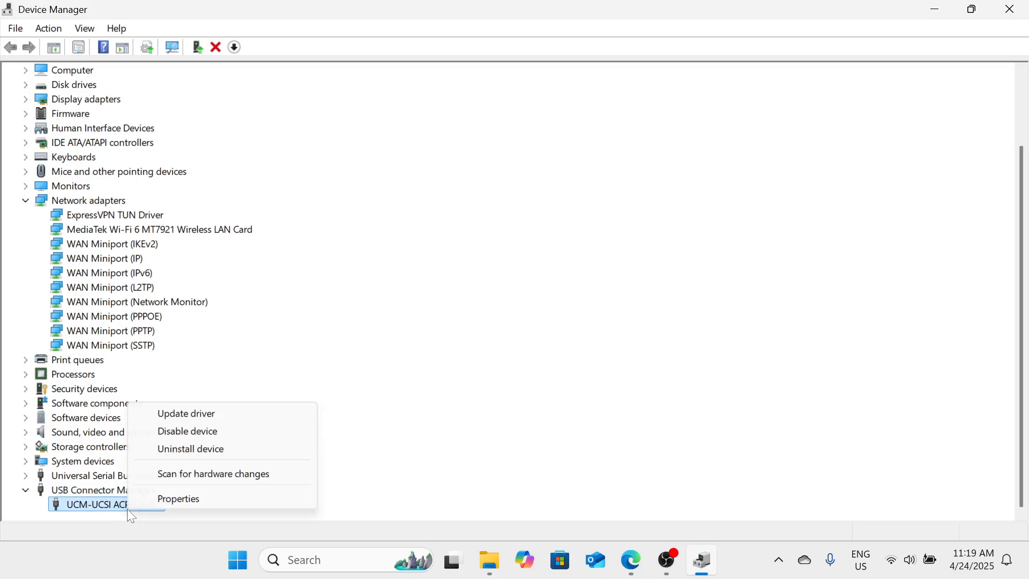
{"action": "left_click", "coordinate": [174, 421]}
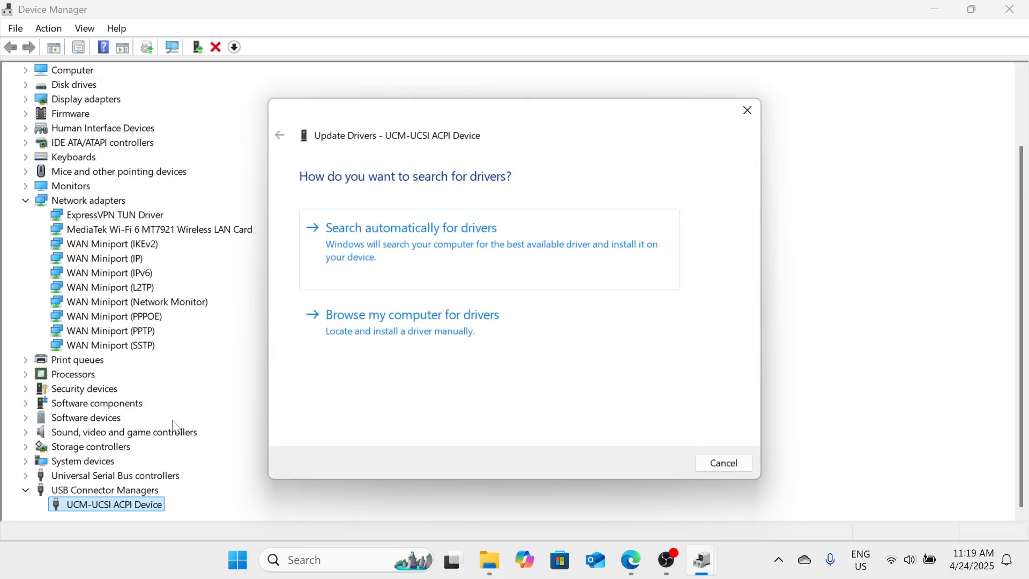
{"action": "left_click", "coordinate": [404, 269]}
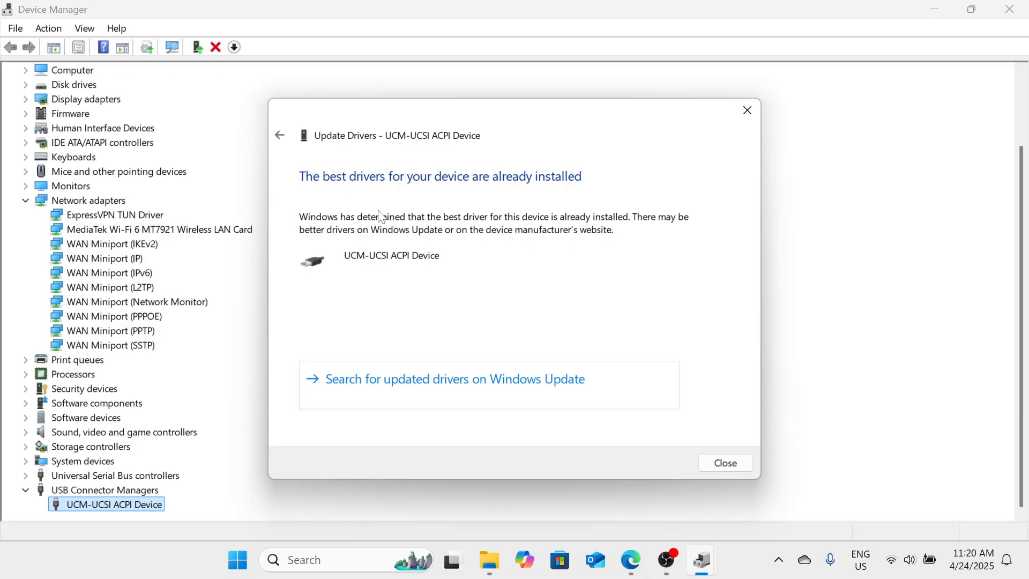
Install the UCM-UCSI ACPI Device driver from the list of available drivers on the computer, and close the wizard and Device Manager
{"action": "left_click", "coordinate": [280, 135]}
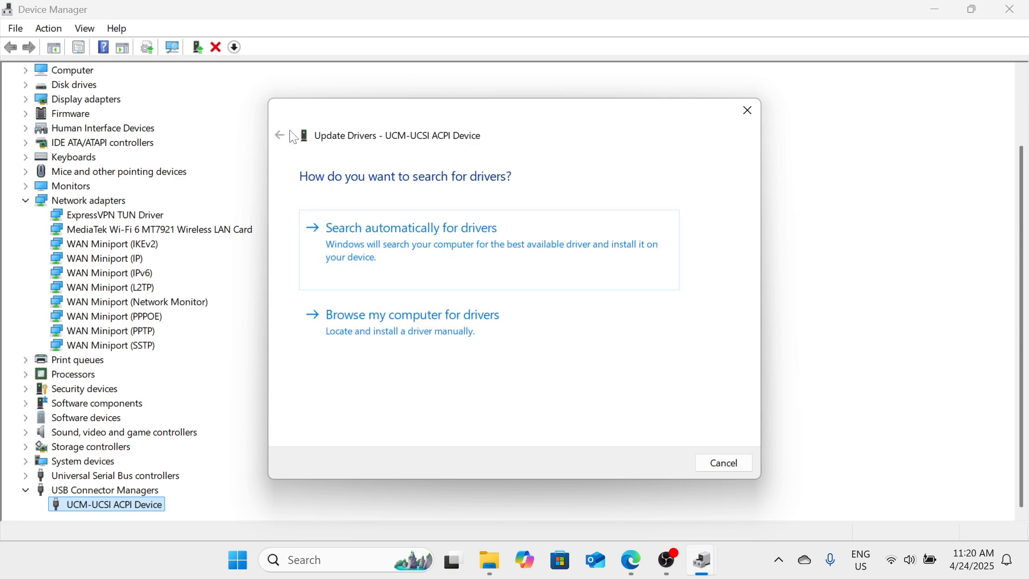
{"action": "left_click", "coordinate": [466, 347]}
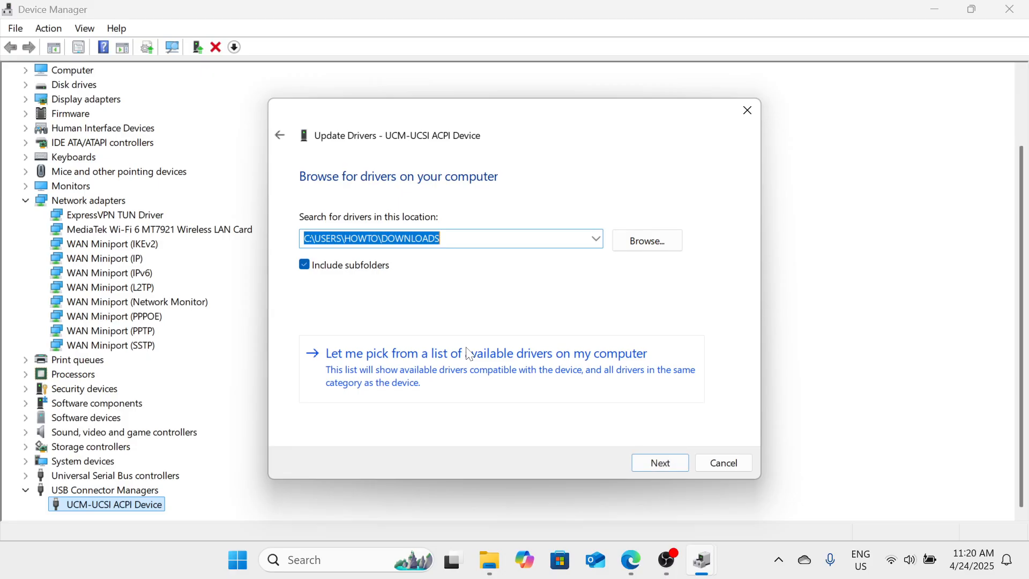
{"action": "left_click", "coordinate": [474, 375]}
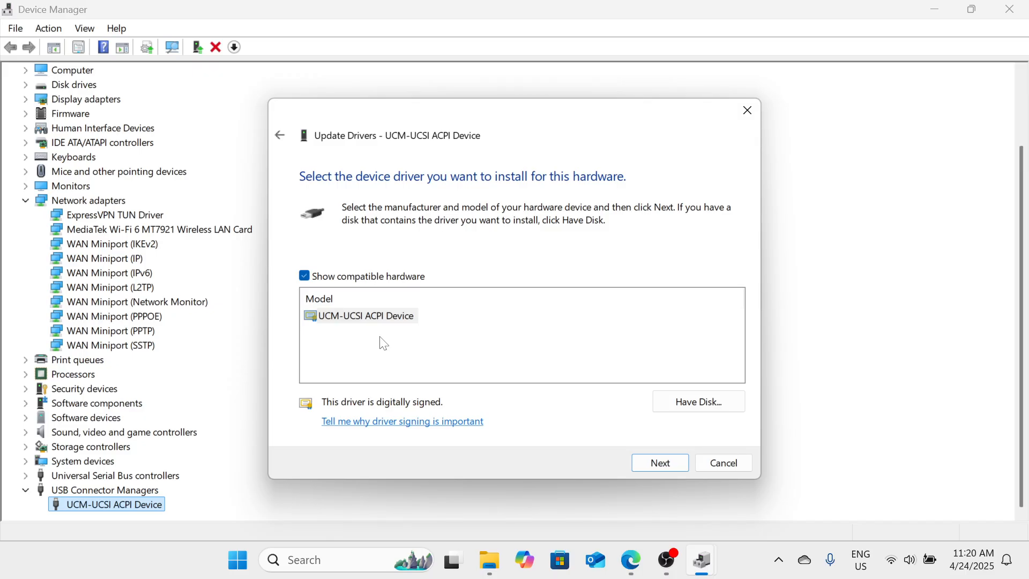
{"action": "left_click", "coordinate": [383, 343]}
{"action": "left_click", "coordinate": [398, 325]}
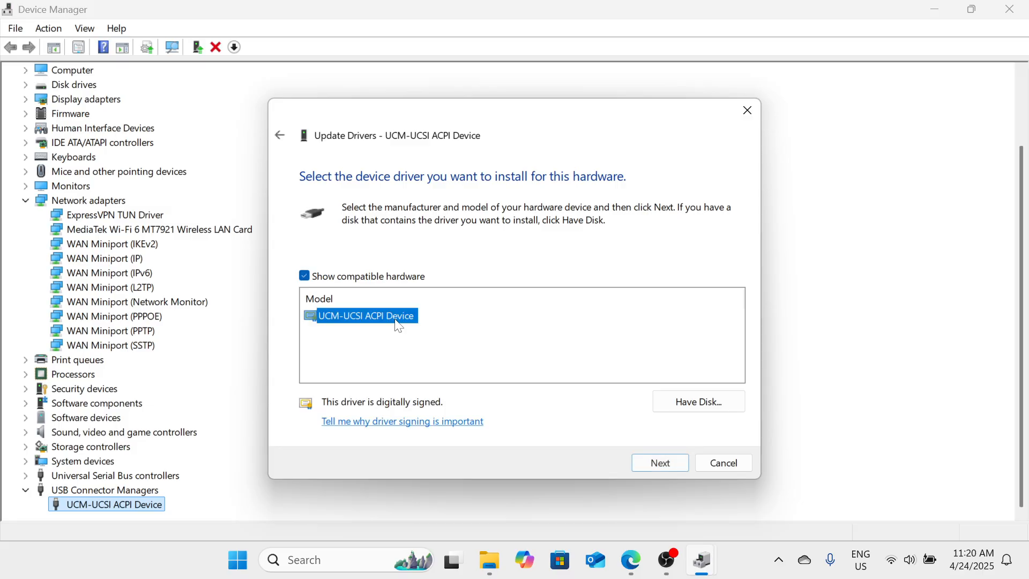
{"action": "left_click", "coordinate": [678, 462]}
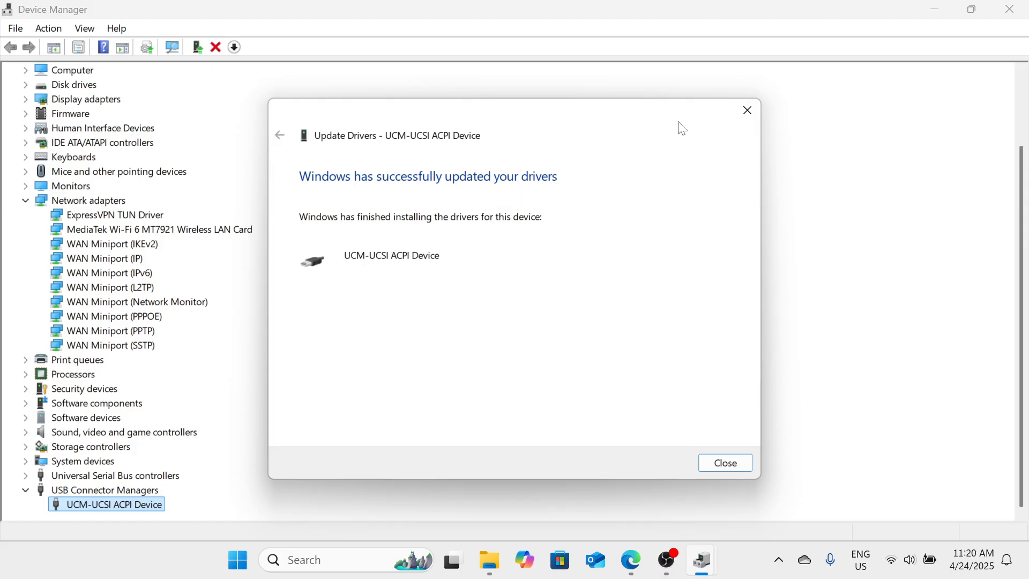
{"action": "left_click", "coordinate": [748, 111]}
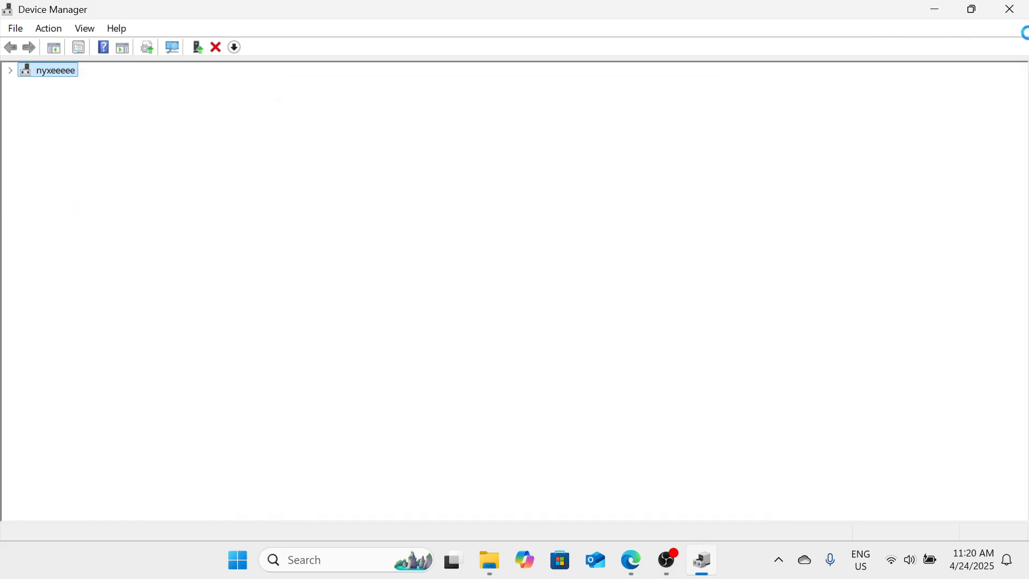
{"action": "left_click", "coordinate": [1013, 8]}
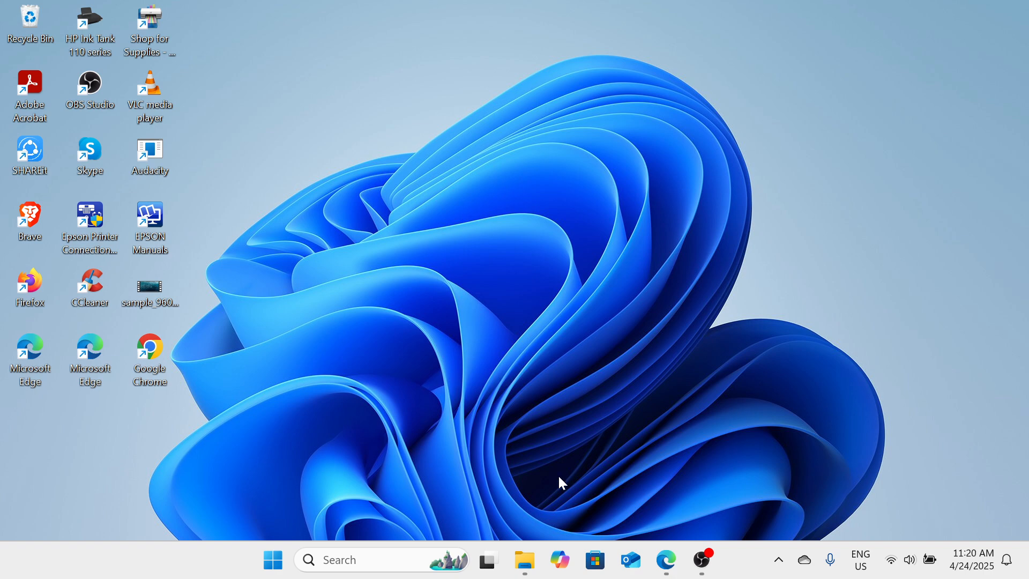
Open the Run dialog and move it toward the middle of the desktop
{"action": "right_click", "coordinate": [282, 566]}
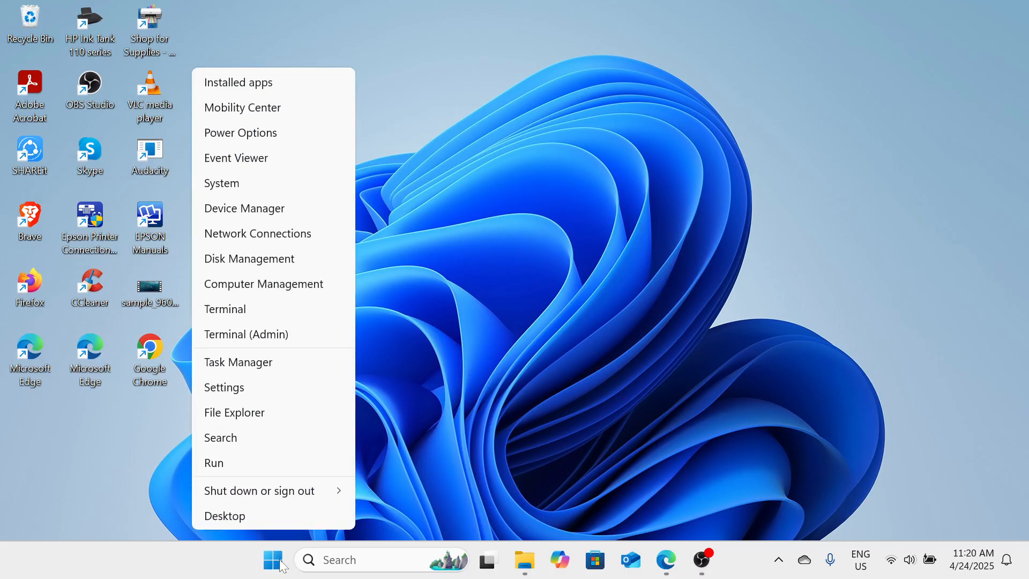
{"action": "left_click", "coordinate": [268, 464]}
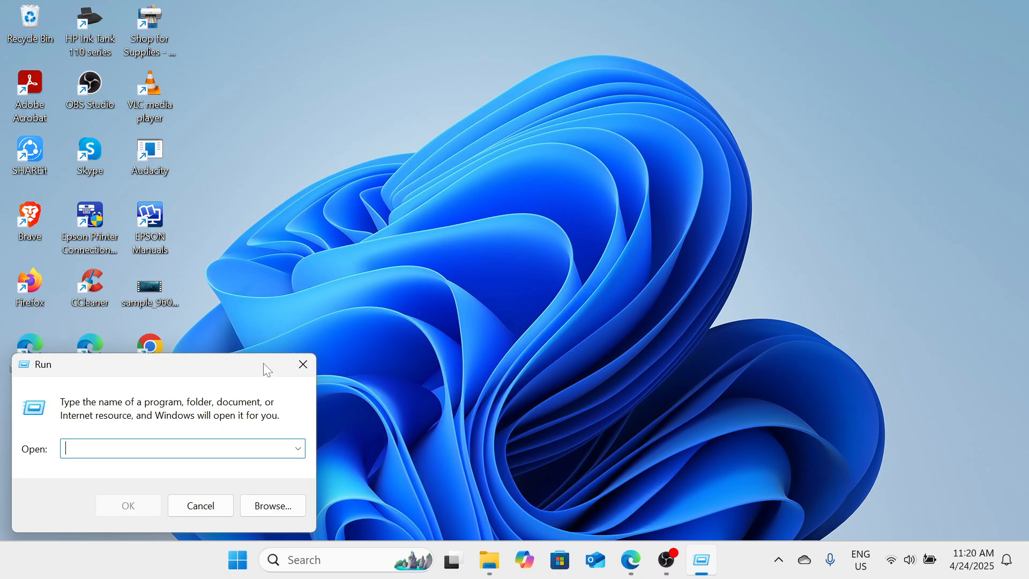
{"action": "left_click_drag", "start_coordinate": [268, 370], "coordinate": [529, 207]}
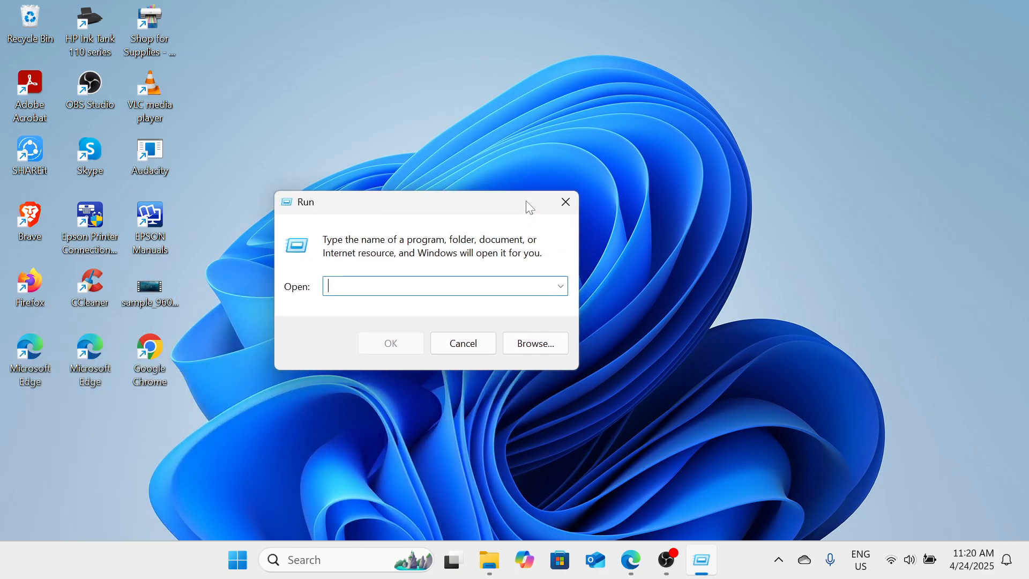
{"action": "type", "text": "NCO"}
{"action": "key", "text": "BackSpace"}
{"action": "type", "text": "PA"}
{"action": "key", "text": "BackSpace"}
{"action": "key", "text": "BackSpace"}
{"action": "key", "text": "BackSpace"}
{"action": "key", "text": "BackSpace"}
{"action": "key", "text": "Tab"}
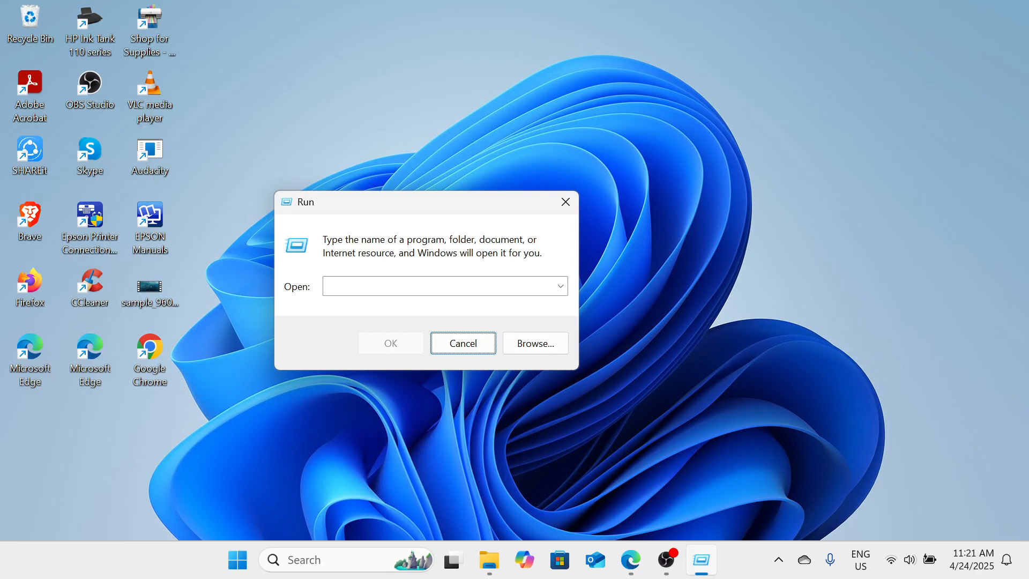
Open the Network Connections window by running ncpa.cpl
{"action": "left_click", "coordinate": [485, 285]}
{"action": "type", "text": "n"}
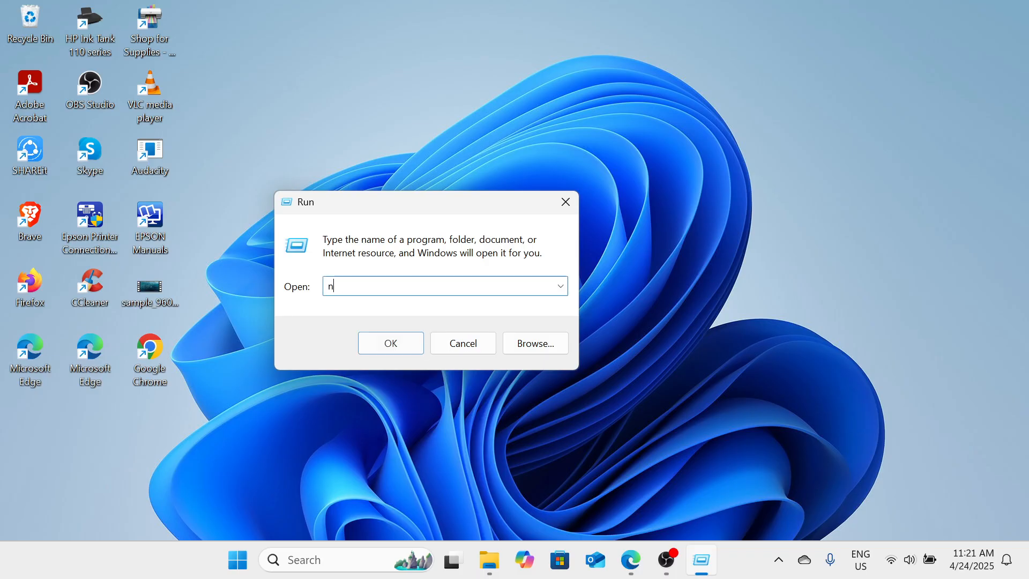
{"action": "type", "text": "cpa.cpl"}
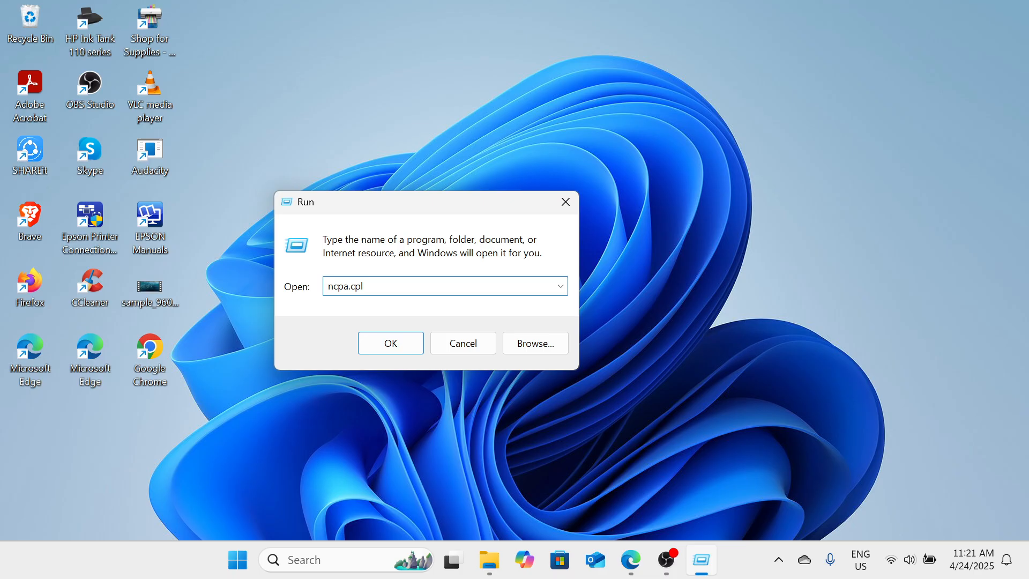
{"action": "key", "text": "Return"}
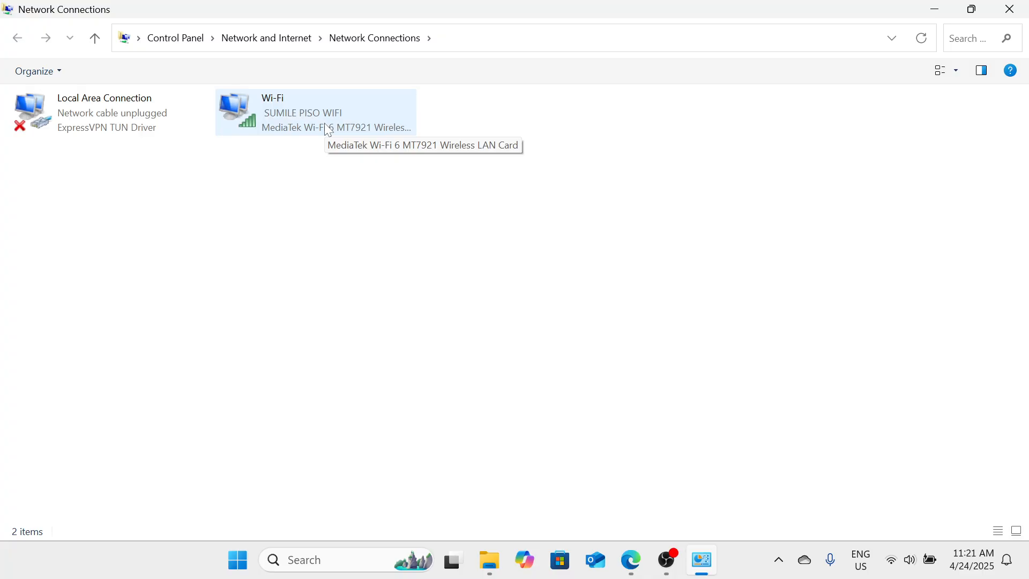
View the actions available for the Wi-Fi connection, dismiss them without choosing any, and close the Network Connections window
{"action": "right_click", "coordinate": [328, 131]}
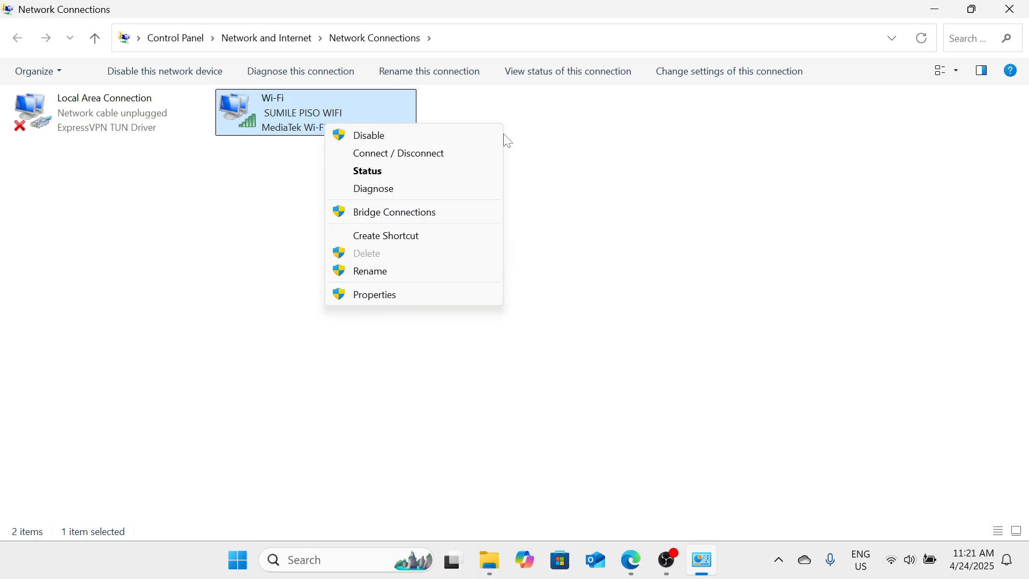
{"action": "left_click", "coordinate": [573, 161]}
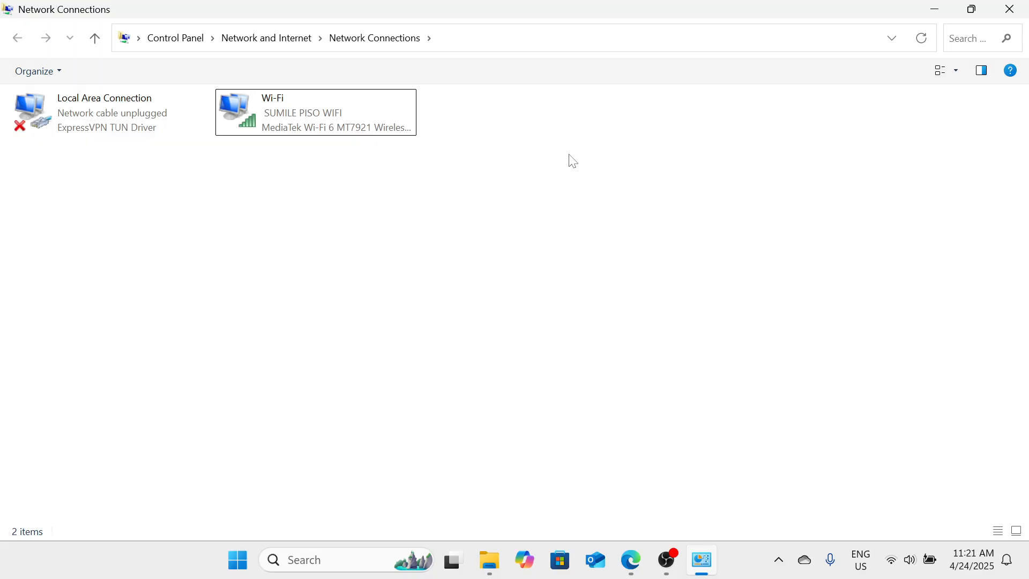
{"action": "left_click", "coordinate": [1010, 8]}
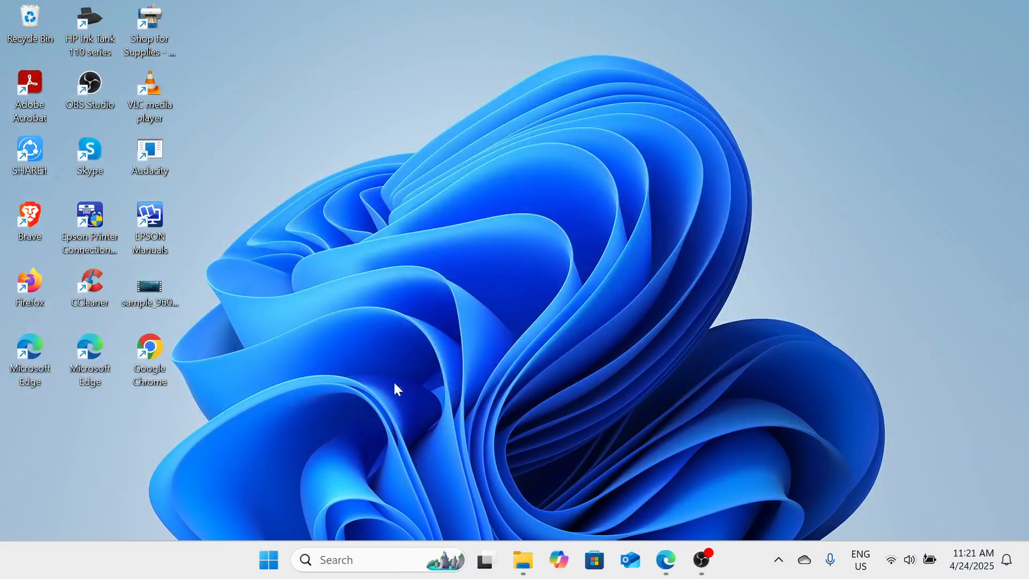
Show the options for shutting down or restarting the computer, and dismiss them without choosing one
{"action": "right_click", "coordinate": [269, 561]}
{"action": "mouse_move", "coordinate": [315, 483]}
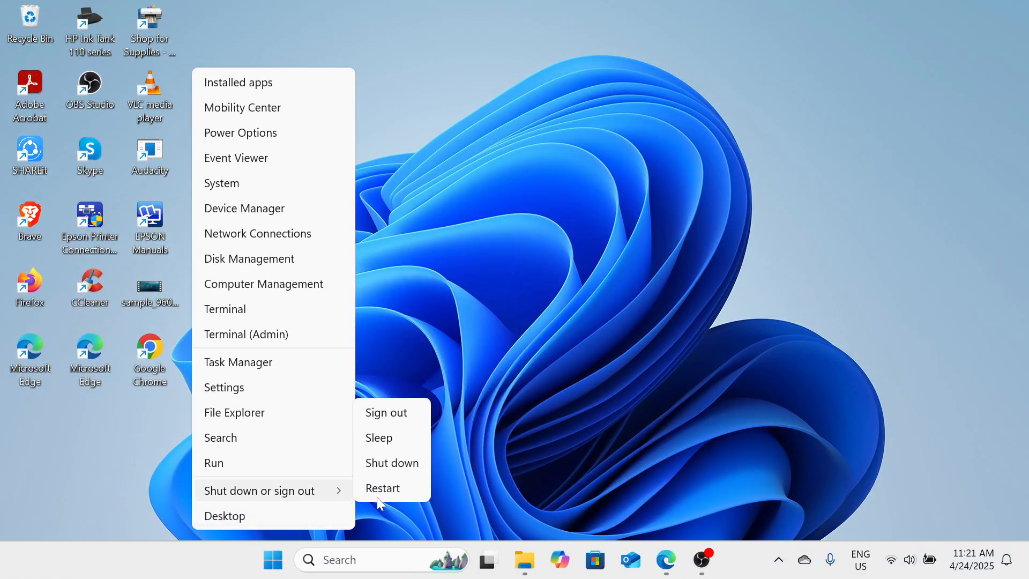
{"action": "left_click", "coordinate": [556, 458]}
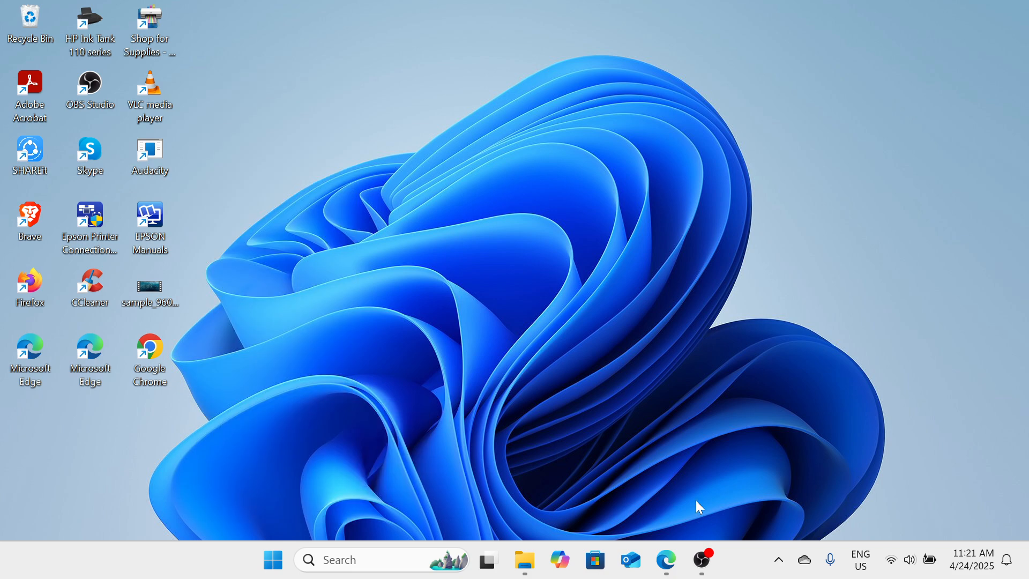
{"action": "left_click", "coordinate": [715, 572]}
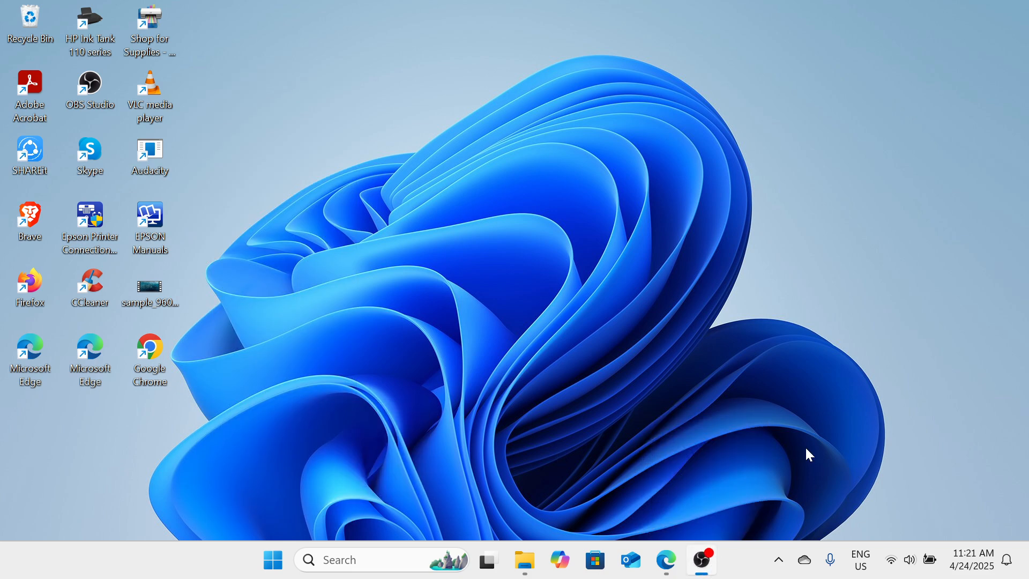